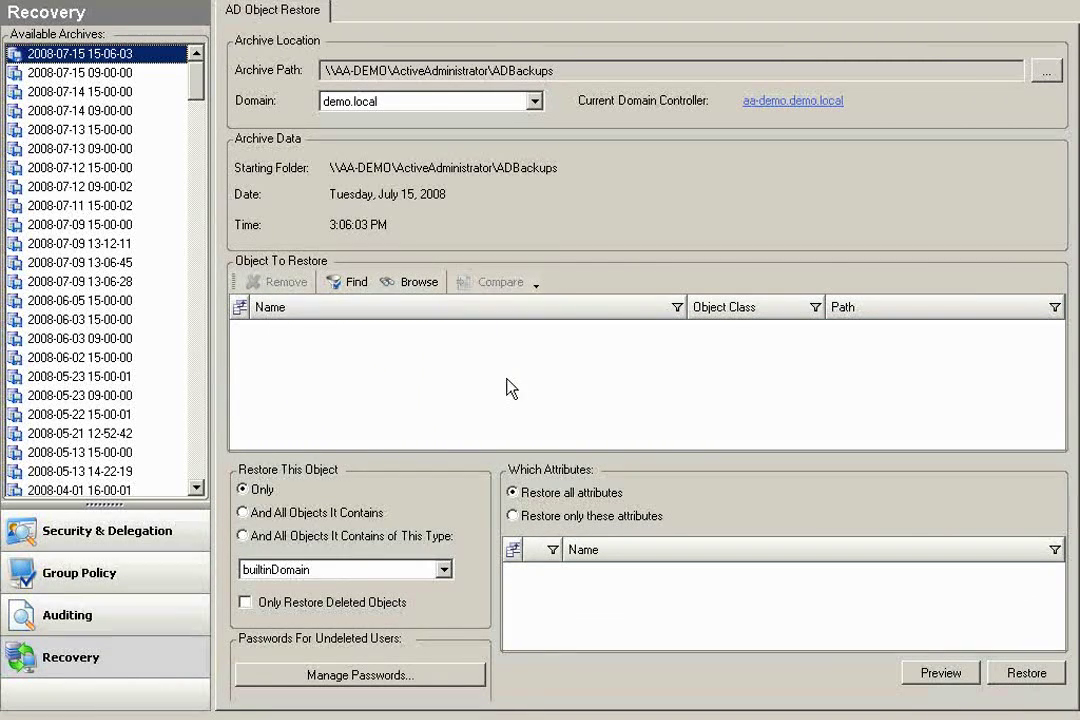
Step: Open the Start menu to find Object Level Backup Configuration among the installed programs
key("super")
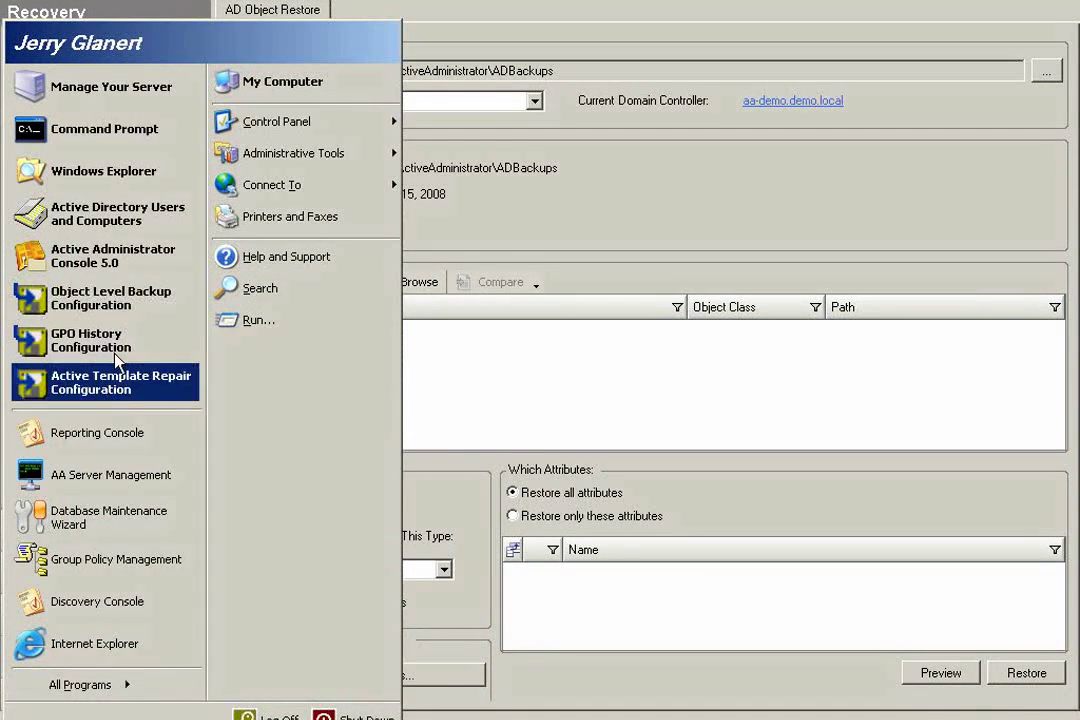
Step: Check the backup schedule (twice daily at 9:00 and 15:00) and cancel without changes
left_click(131, 313)
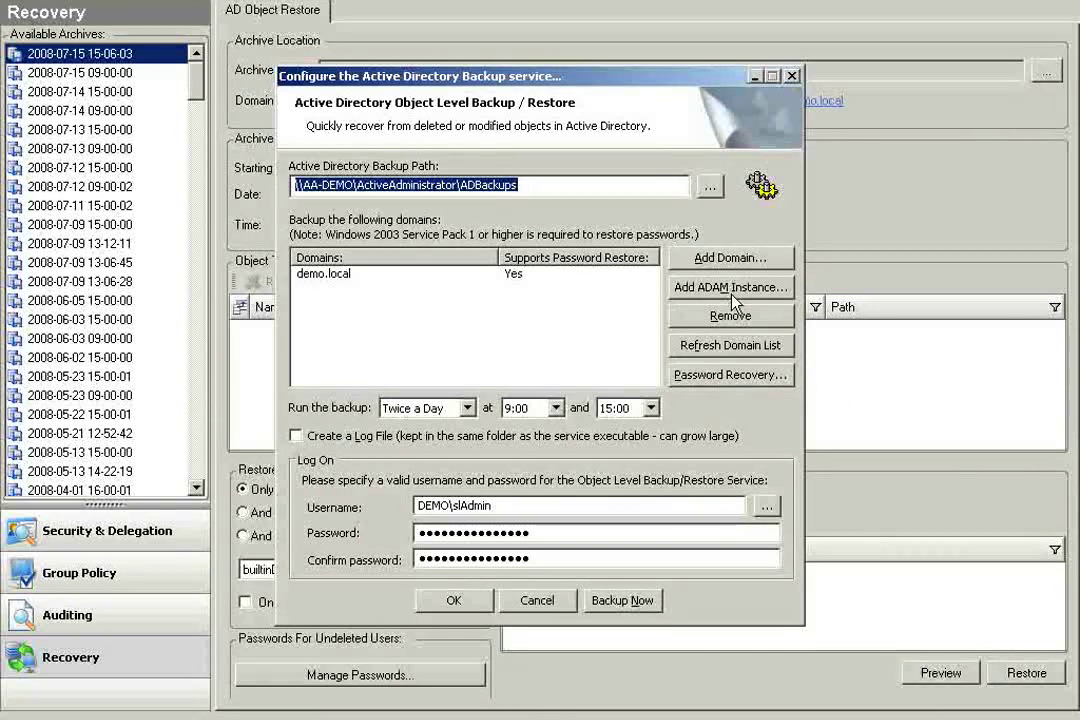
left_click(468, 409)
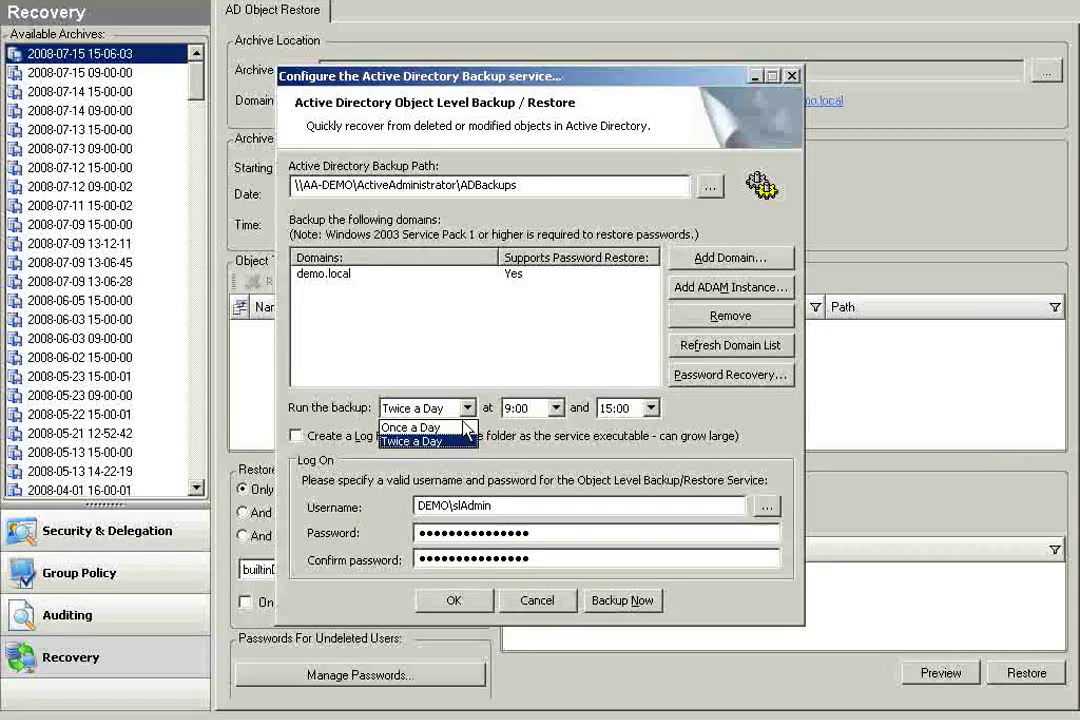
left_click(557, 413)
left_click(557, 413)
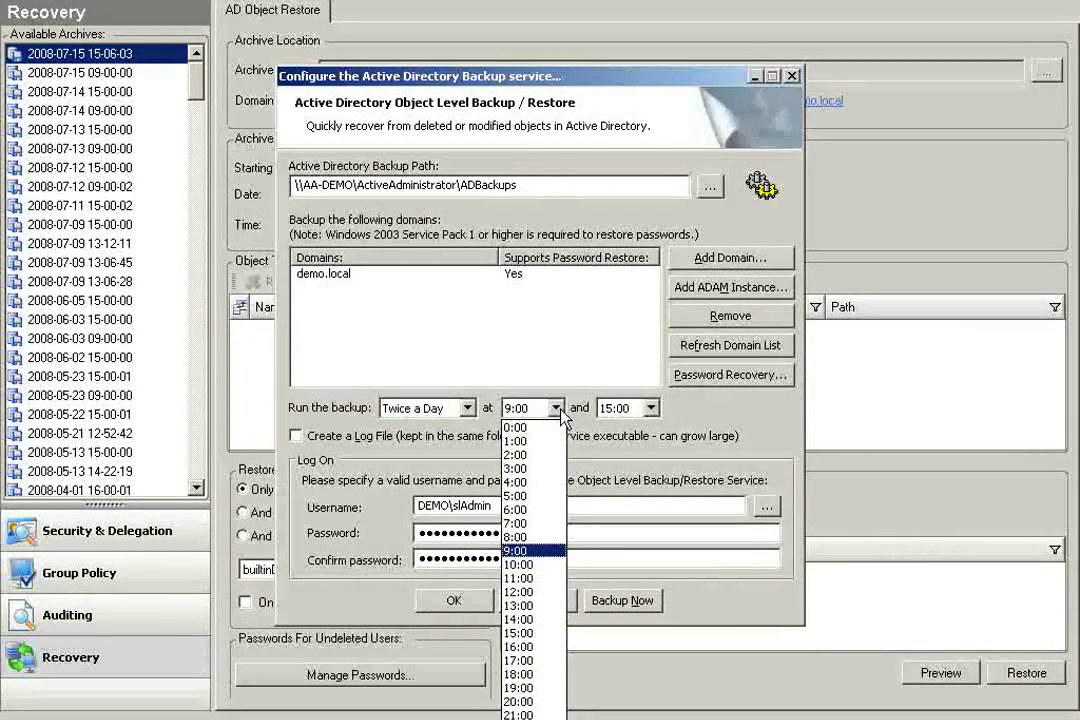
left_click(557, 410)
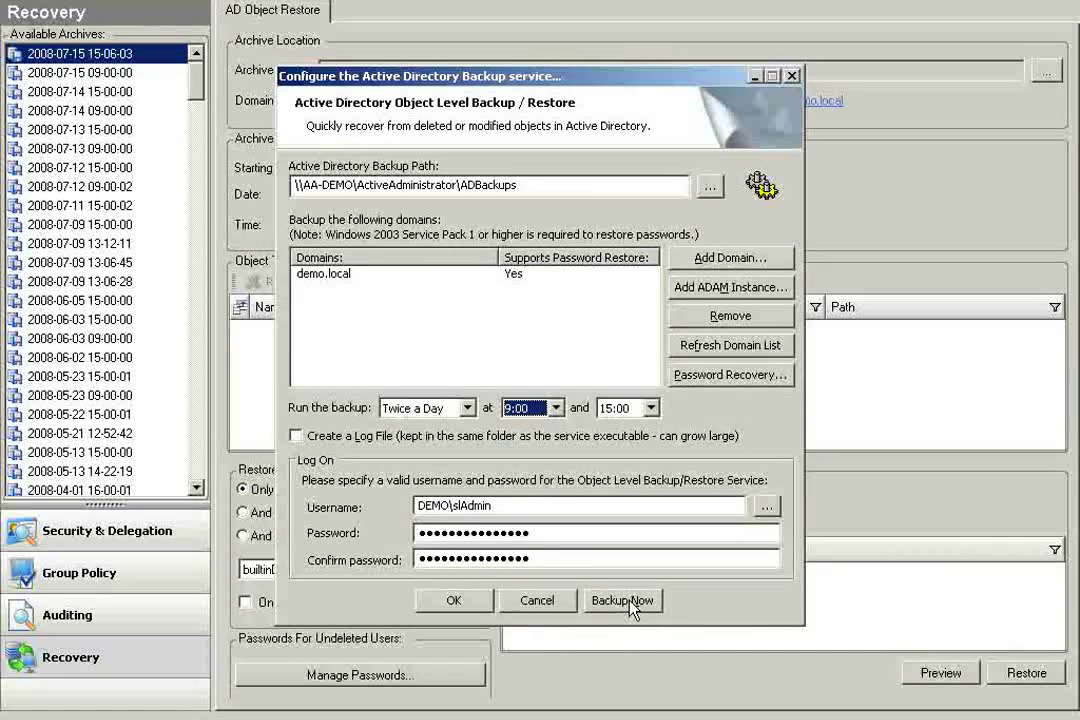
left_click(545, 609)
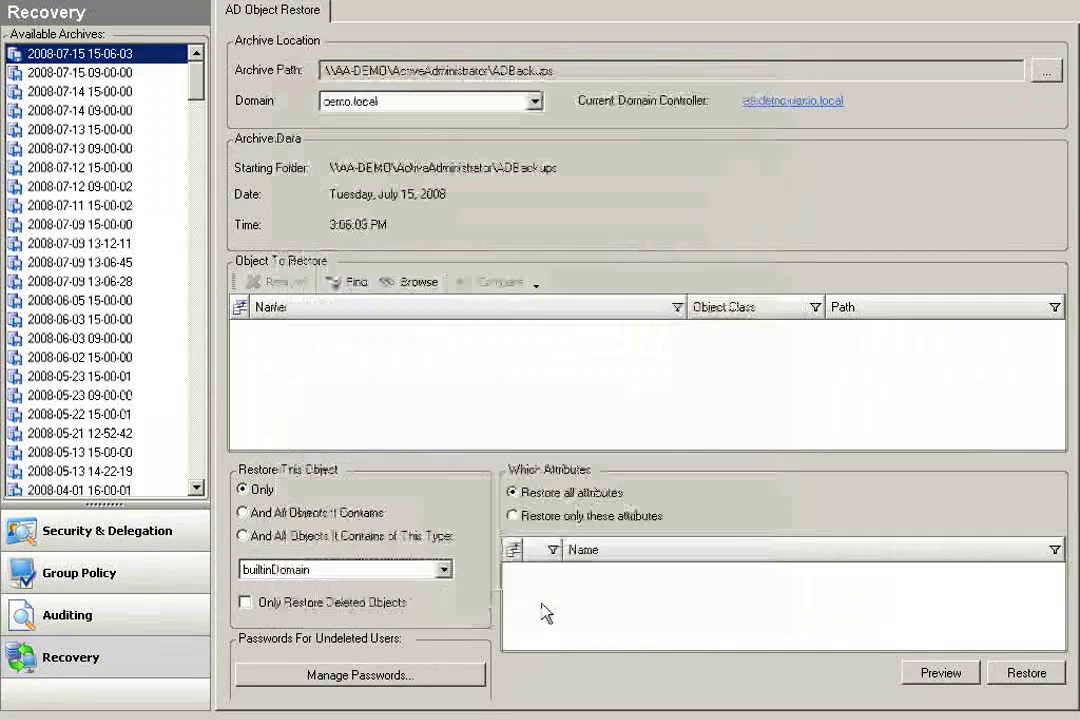
Step: Delete the Chicago OU and everything it contains from the Security & Delegation tree, confirming both prompts
left_click(120, 535)
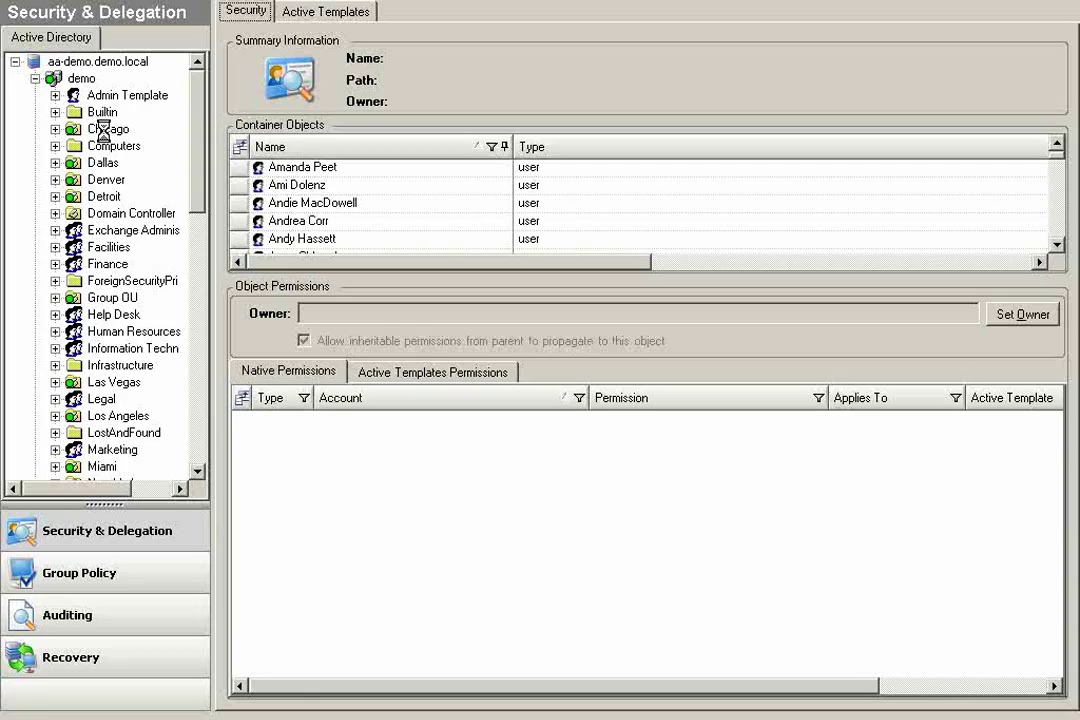
right_click(107, 135)
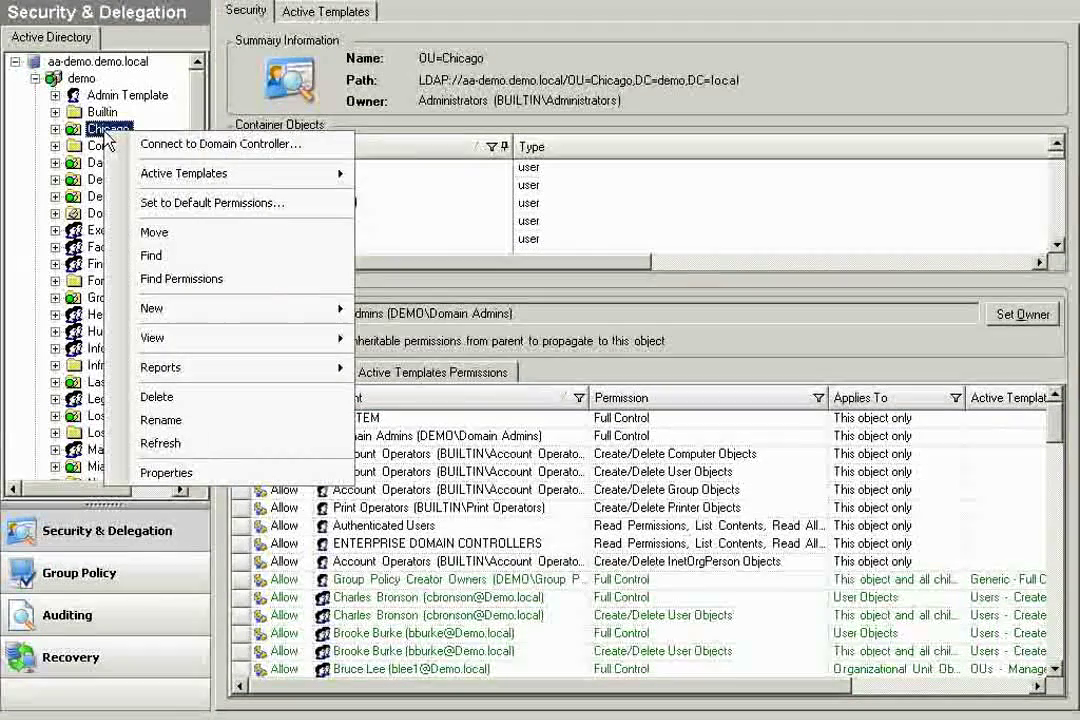
left_click(191, 398)
left_click(501, 405)
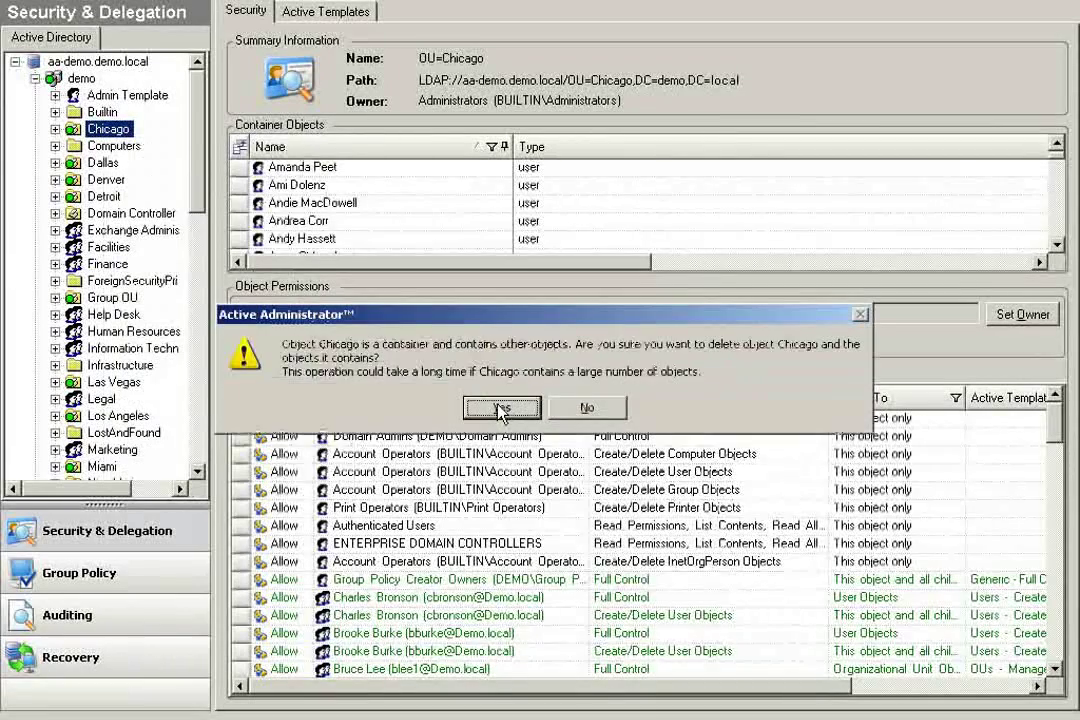
left_click(501, 408)
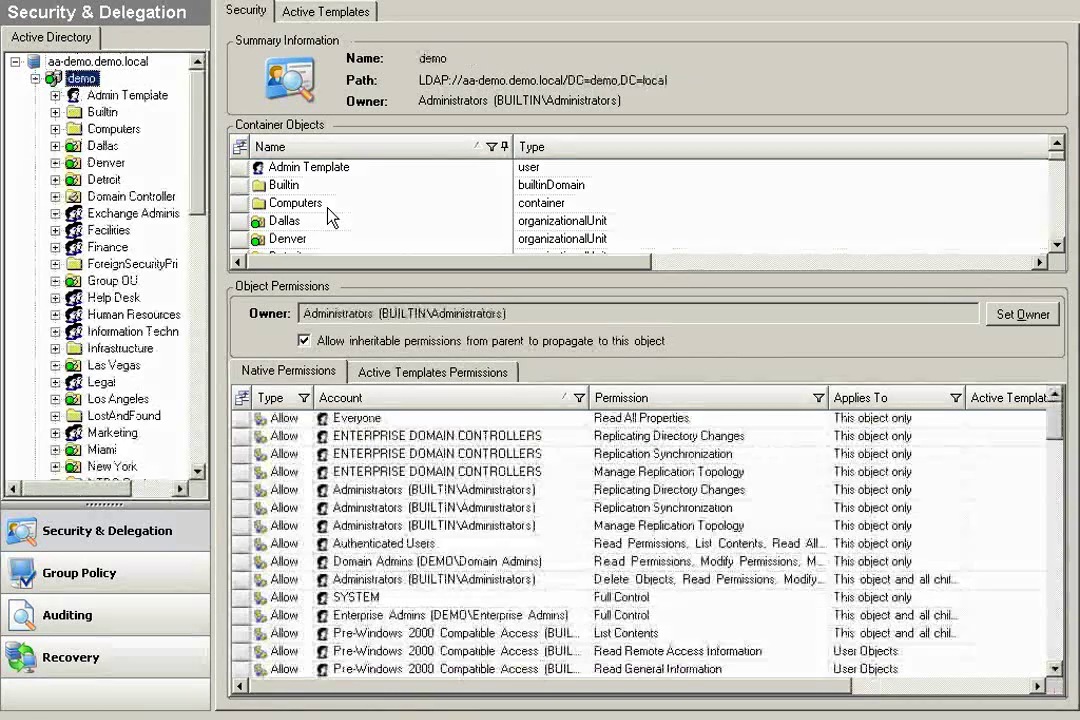
left_click(73, 670)
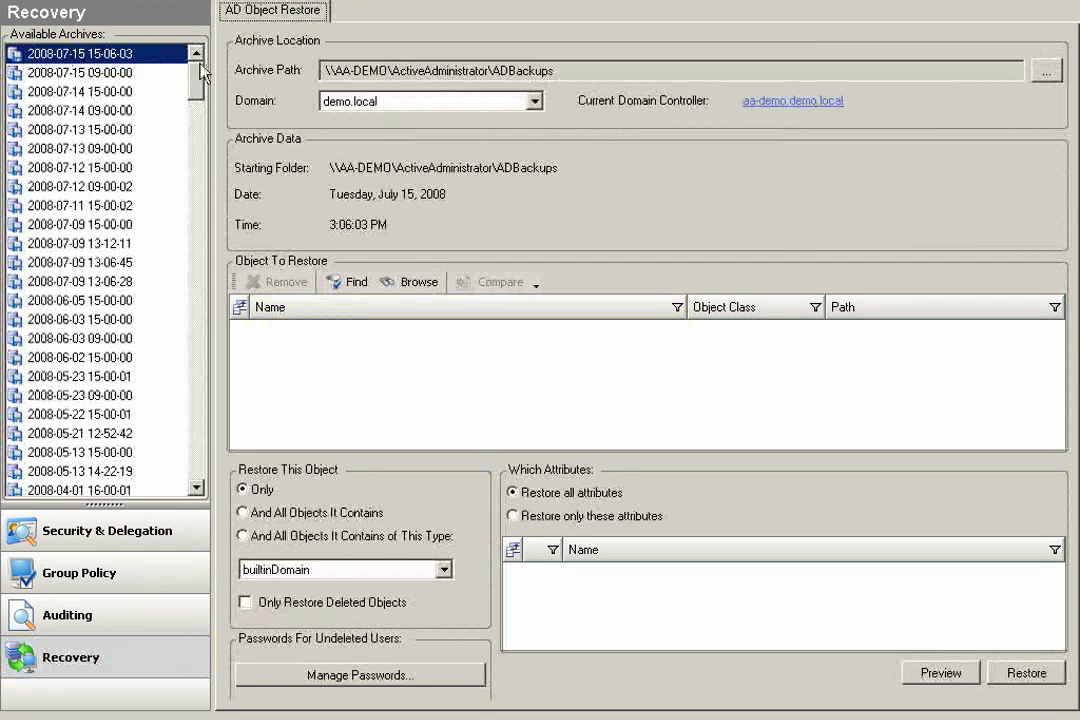
left_click(412, 281)
left_click(312, 228)
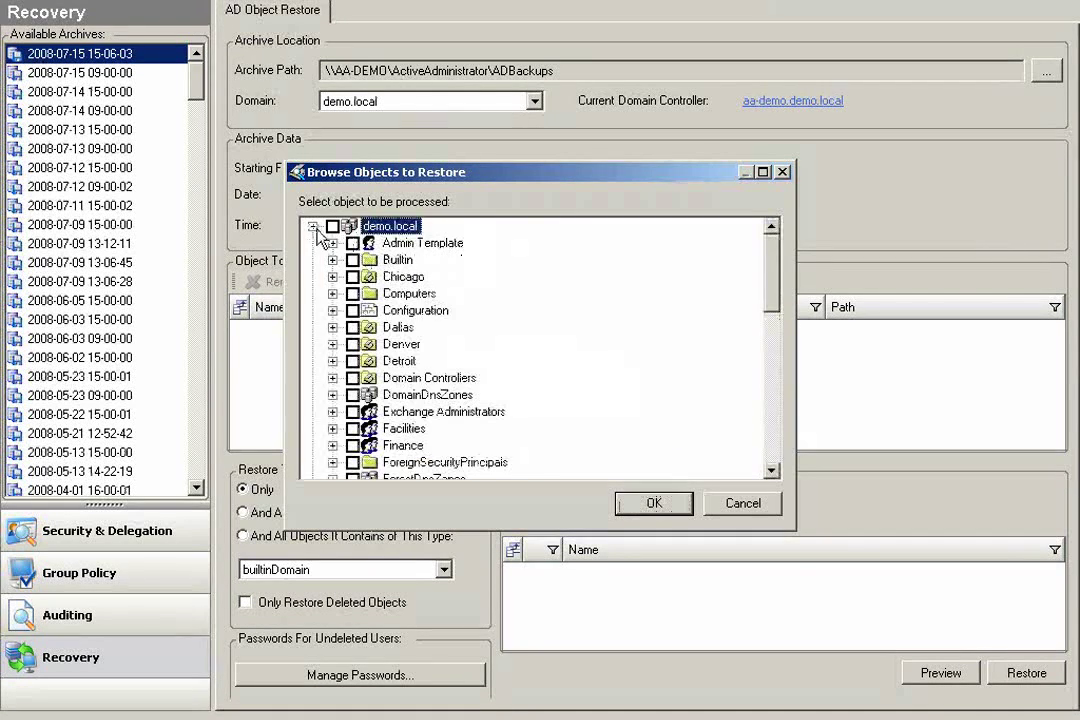
left_click(352, 276)
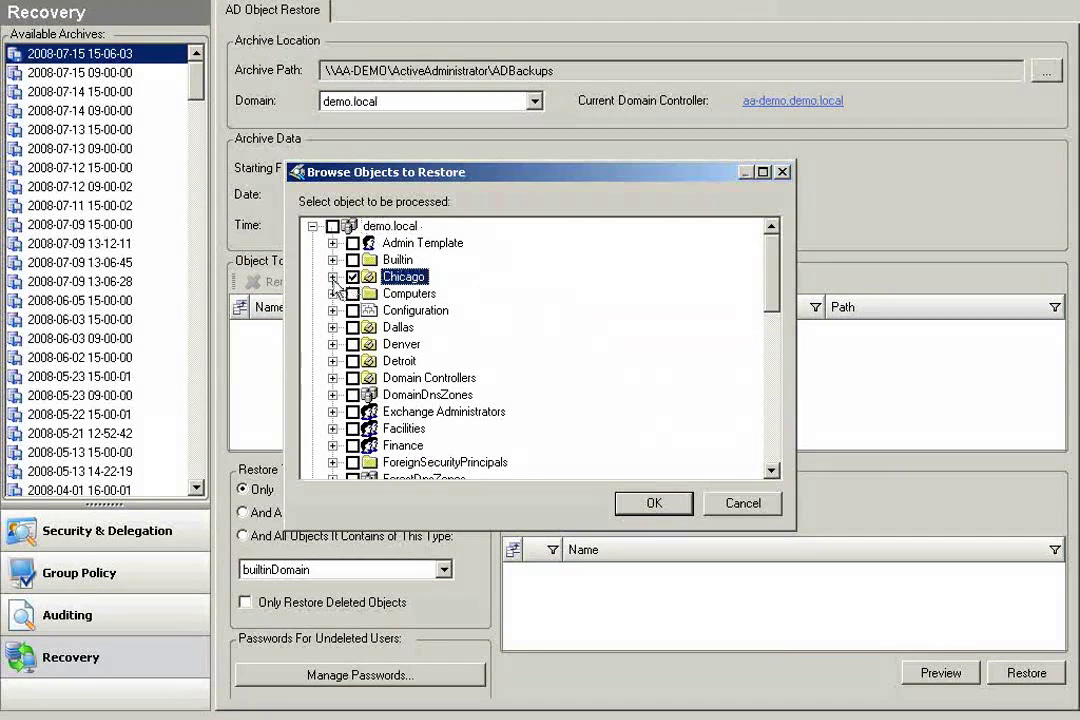
left_click(332, 276)
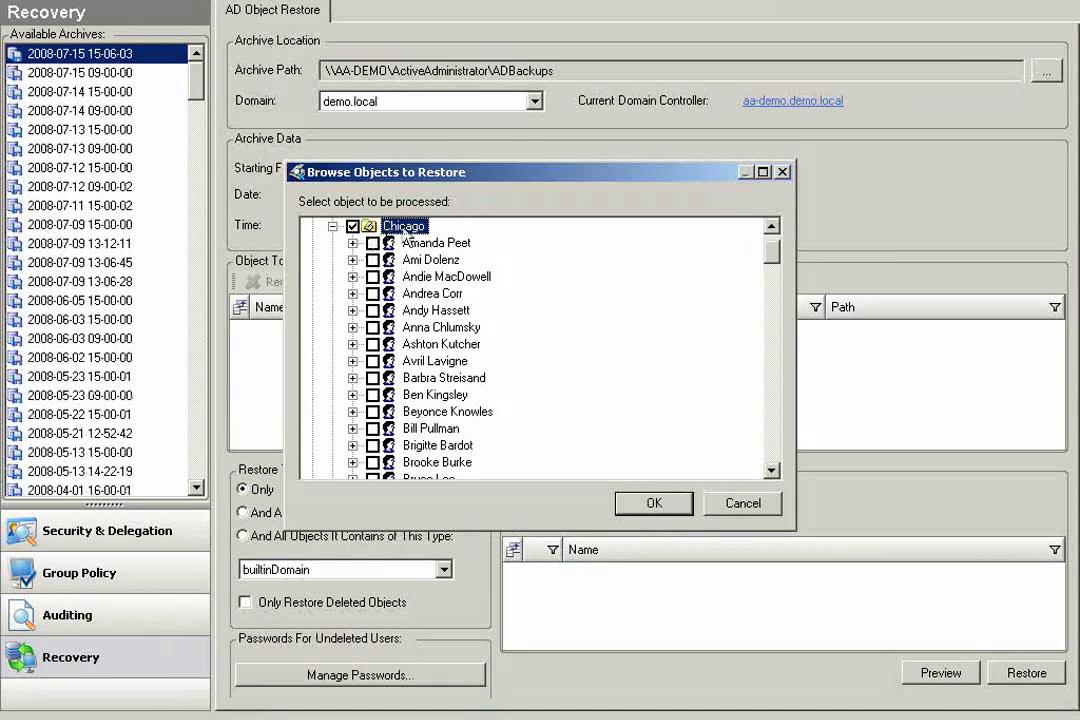
left_click(648, 503)
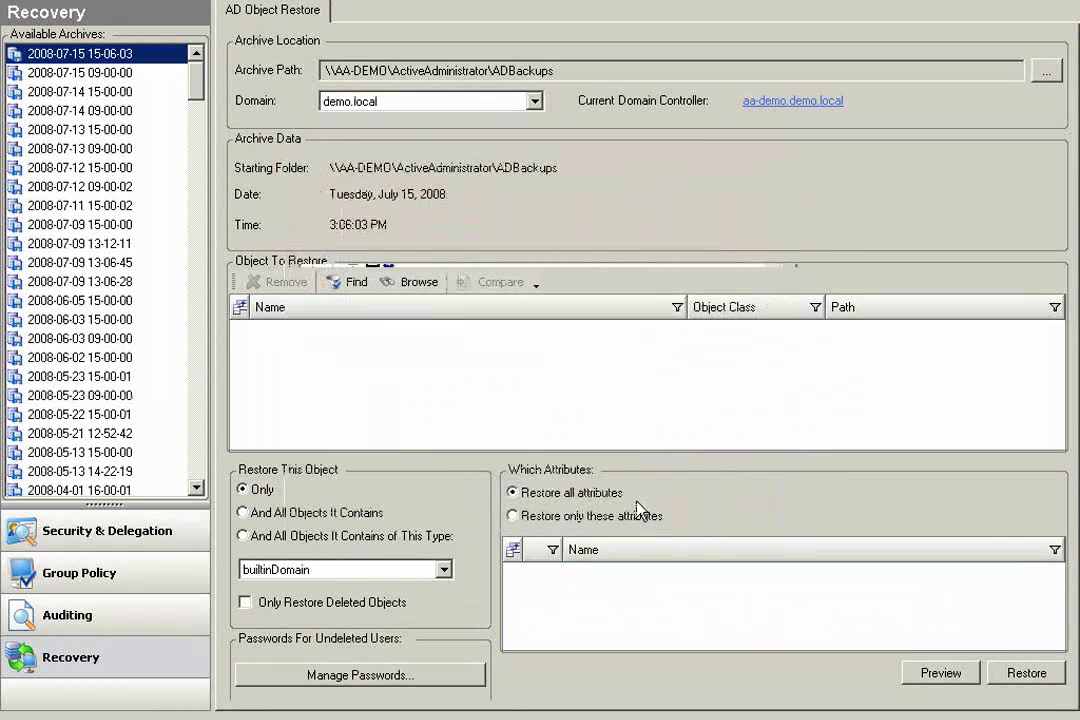
Step: Restore Chicago with all objects it contains, not only deleted ones
left_click(445, 337)
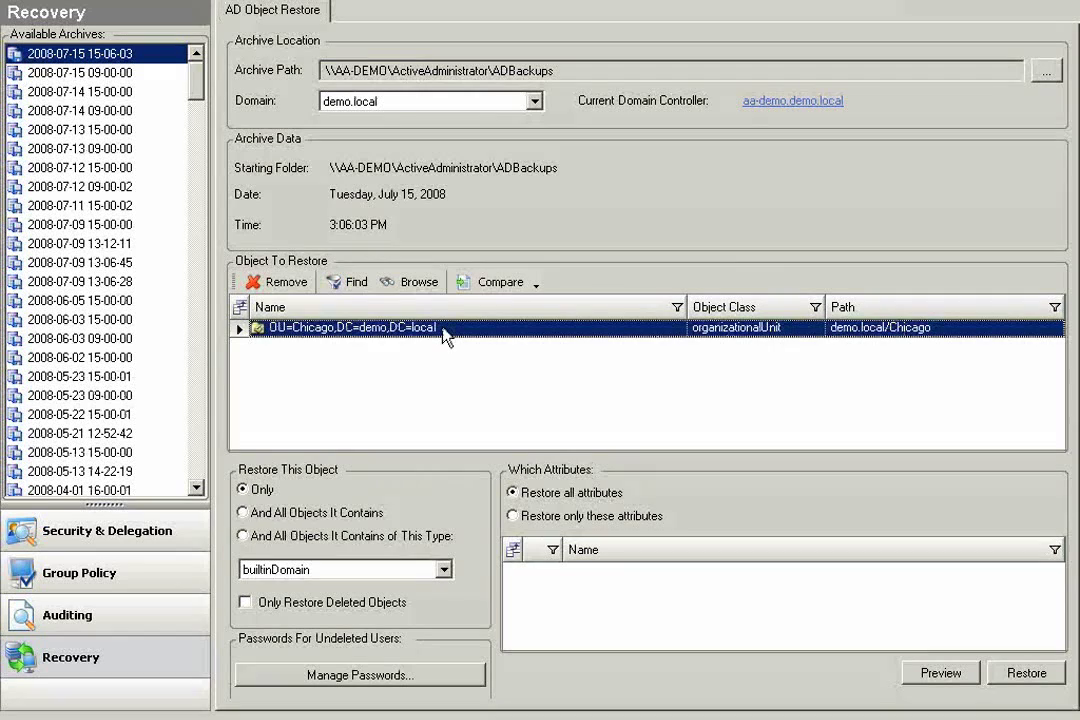
left_click(306, 514)
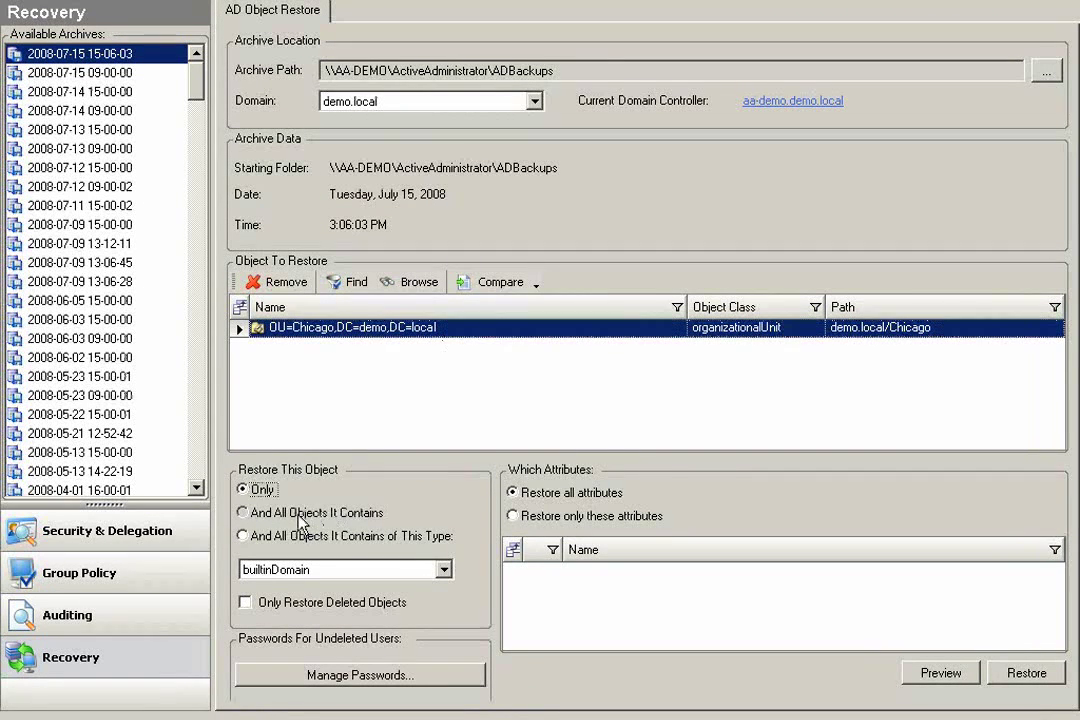
left_click(325, 537)
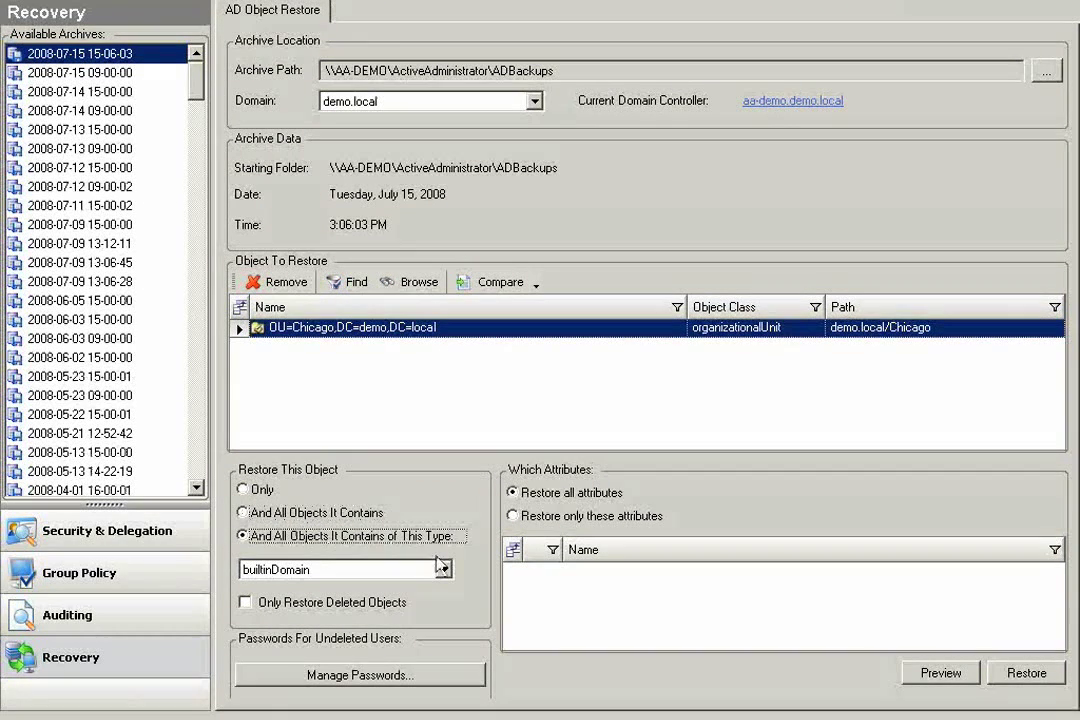
left_click(446, 574)
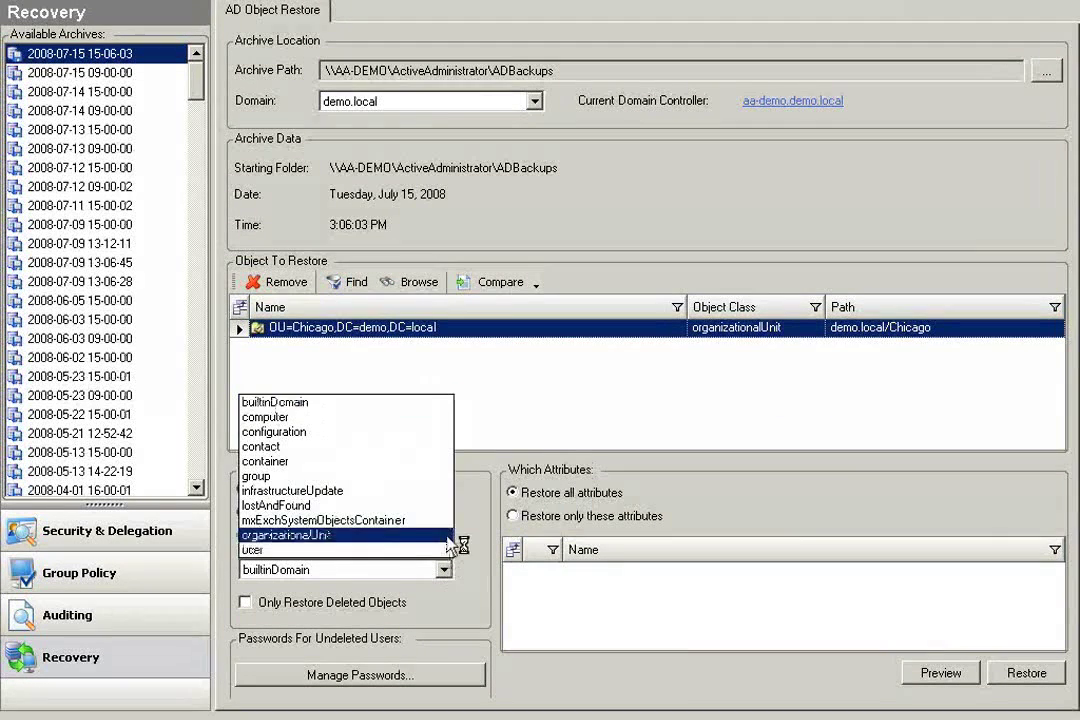
left_click(400, 402)
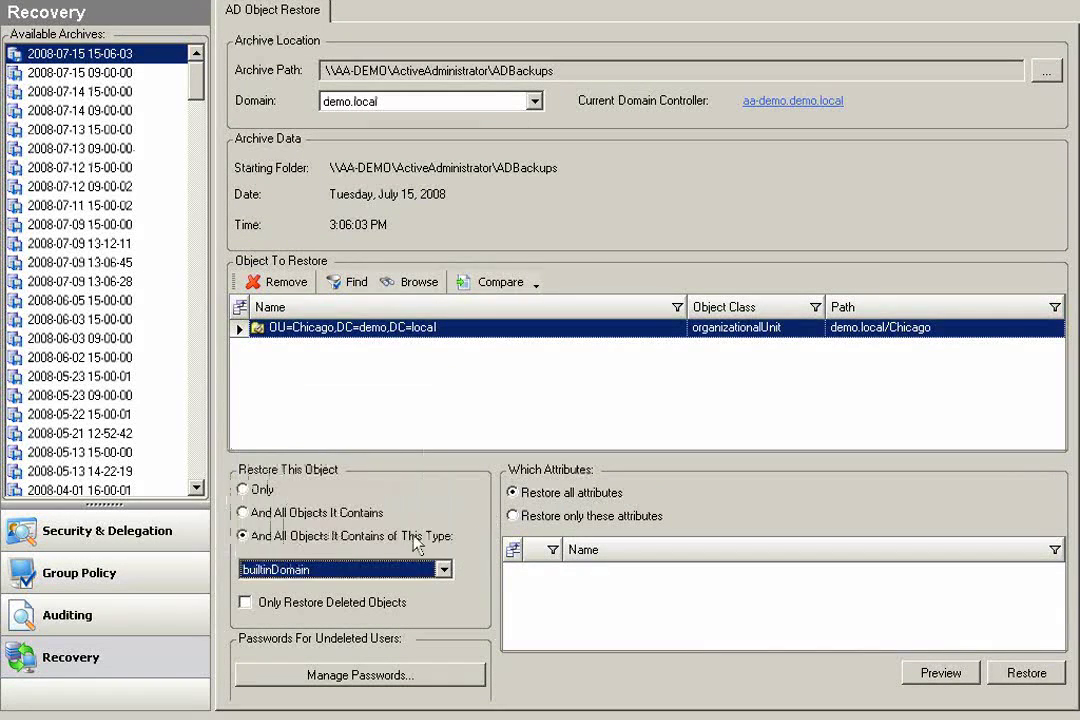
left_click(311, 514)
left_click(279, 608)
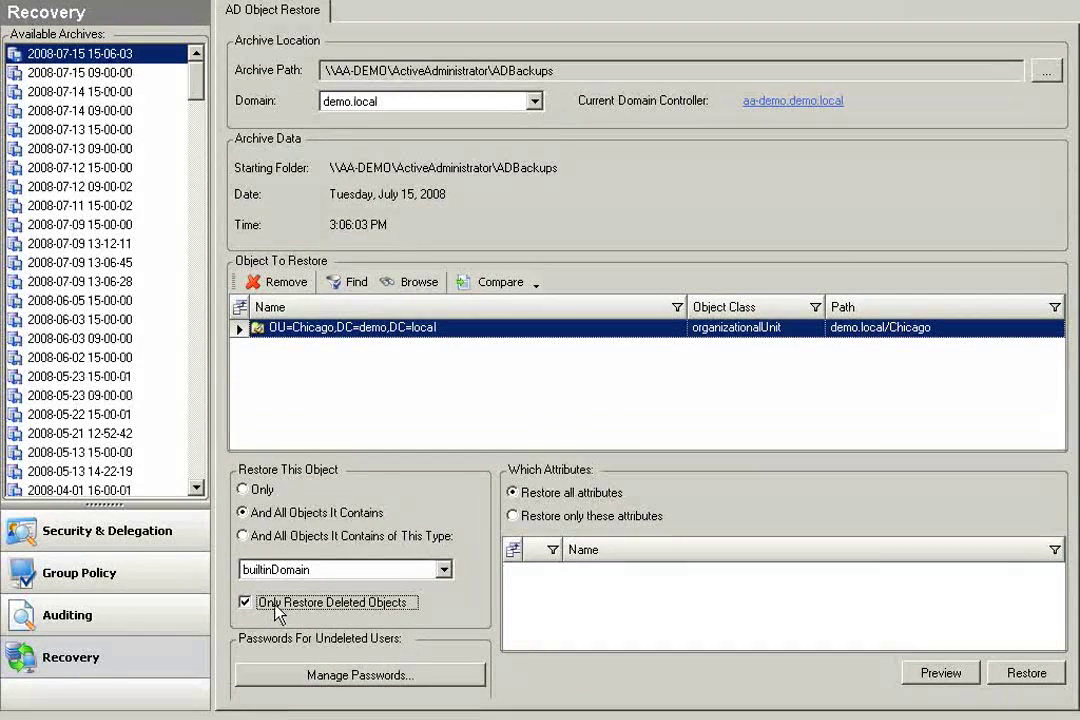
left_click(280, 614)
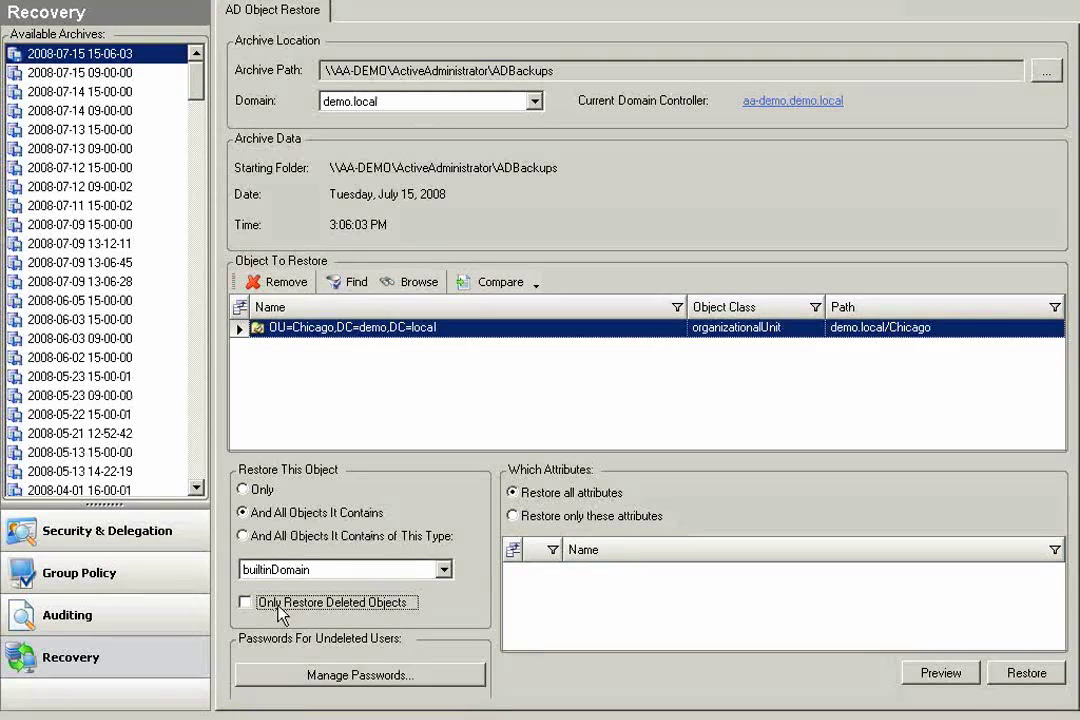
Step: Recover user passwords from Active Directory and keep restoring all attributes
left_click(343, 680)
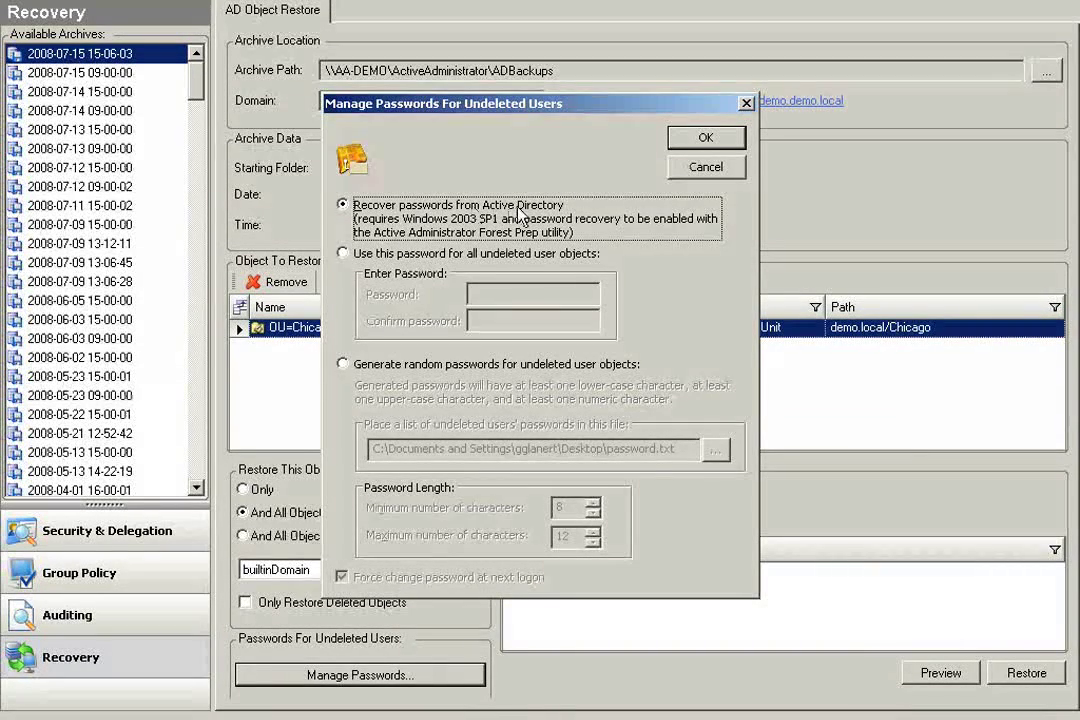
left_click(705, 138)
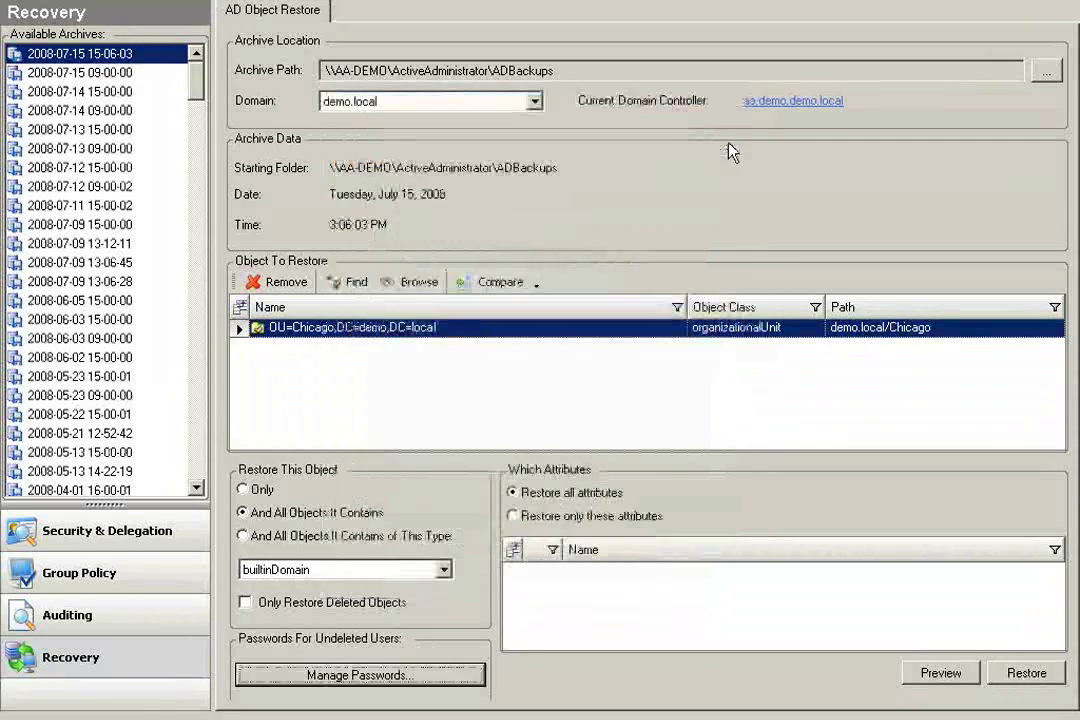
left_click(553, 500)
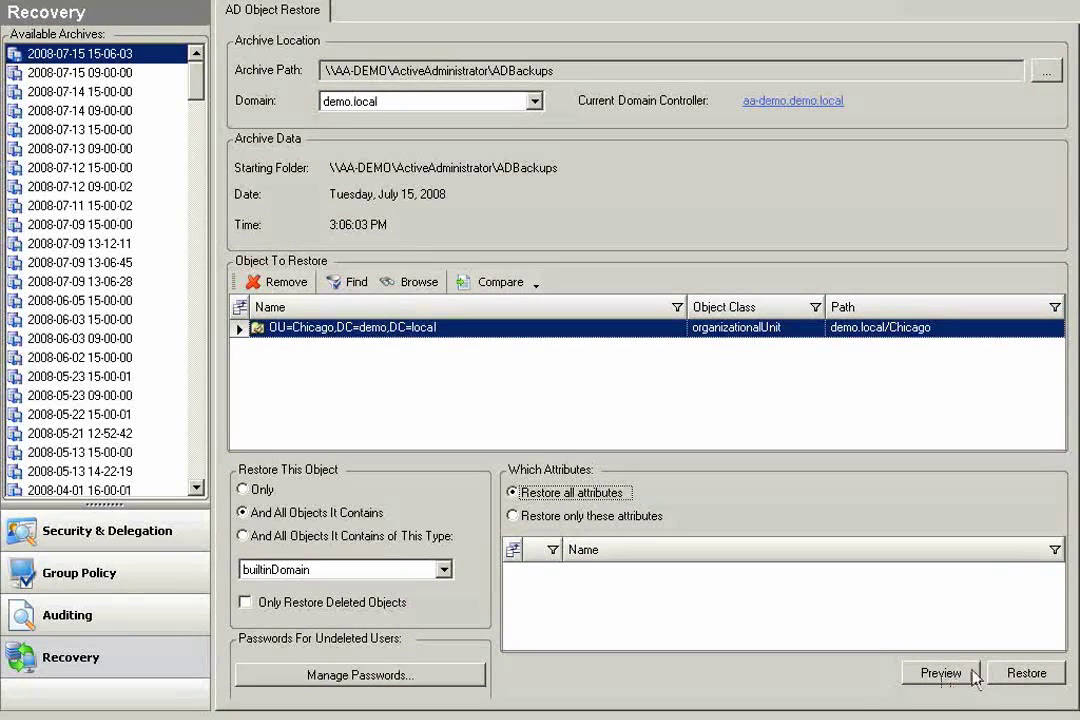
Step: Run the Chicago OU restore, completing 96 objects and 3176 attributes with 0 errors
left_click(1030, 677)
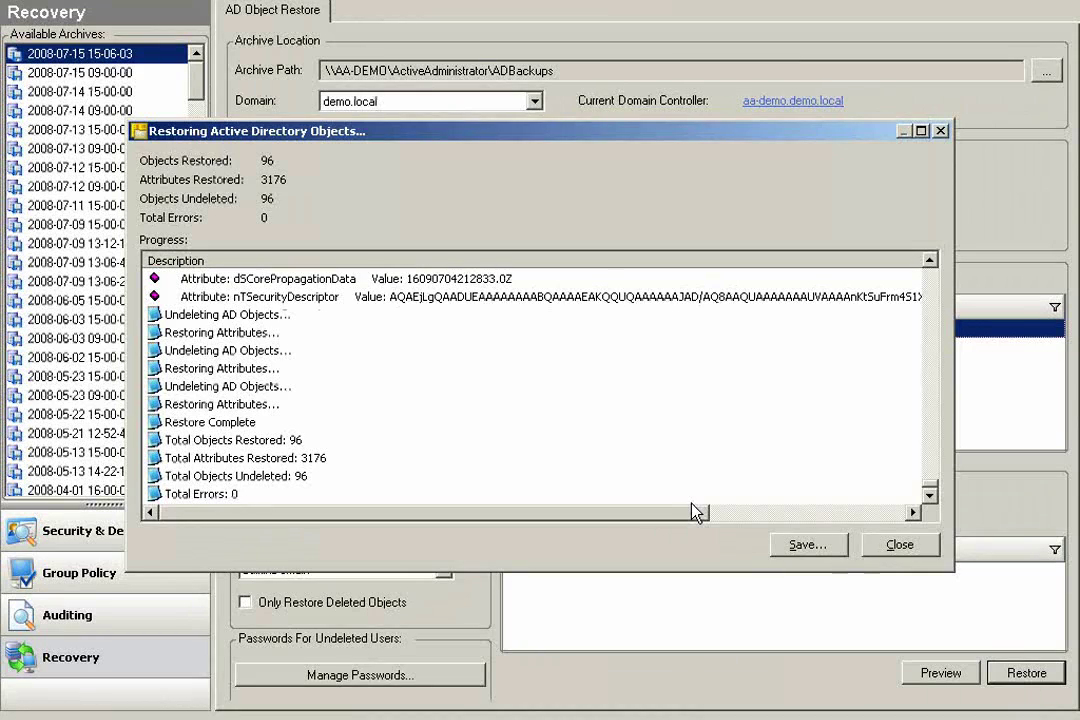
Step: Close the restore progress and review Chicago's restored users and delegated permissions under demo
left_click(905, 548)
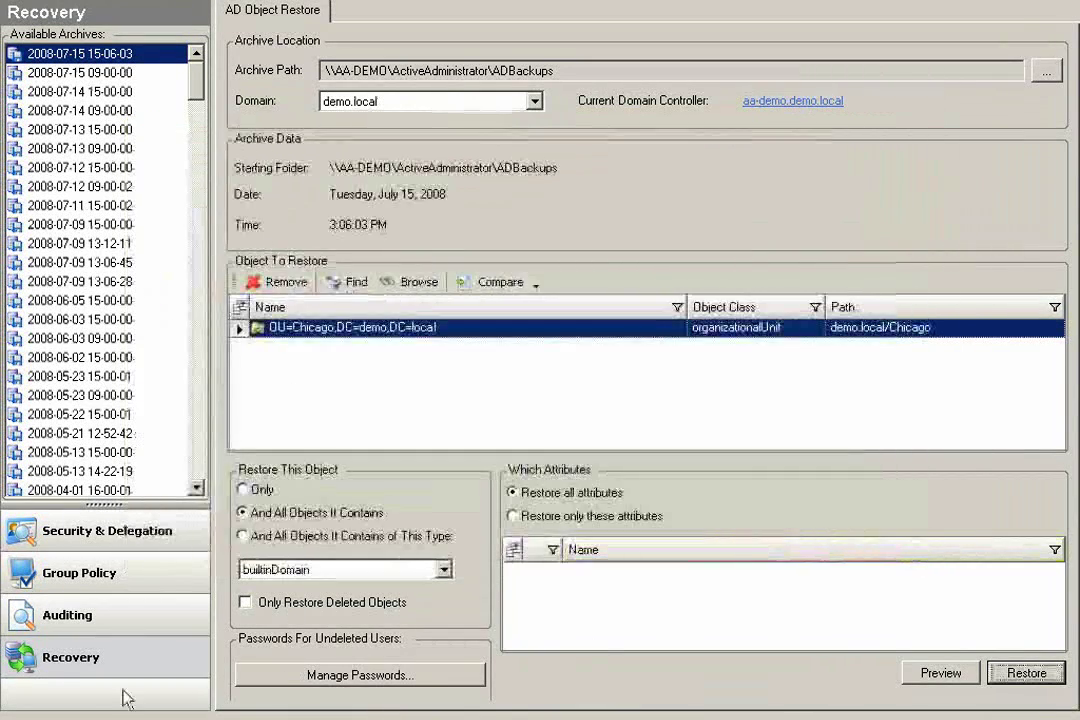
left_click(118, 540)
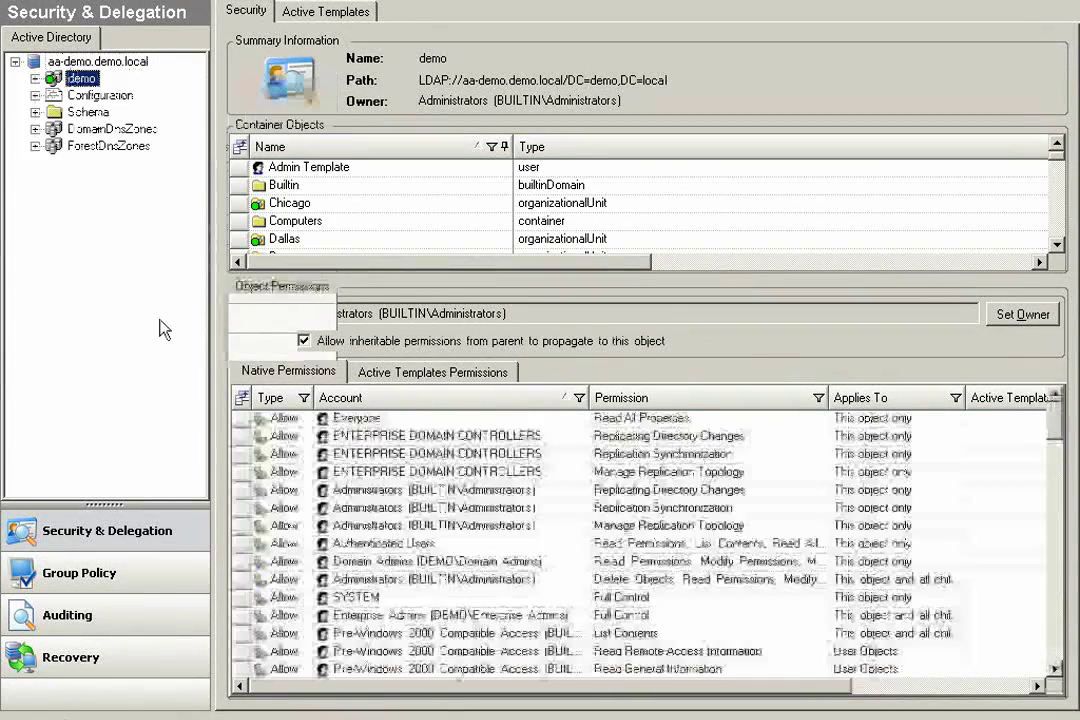
left_click(35, 79)
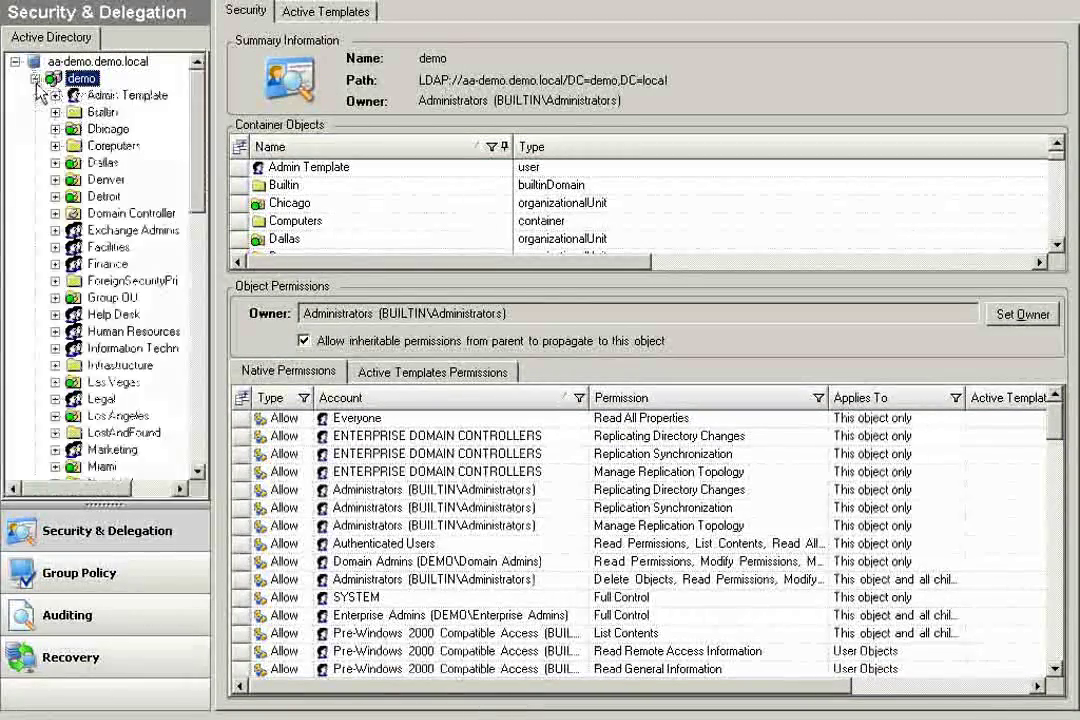
left_click(104, 130)
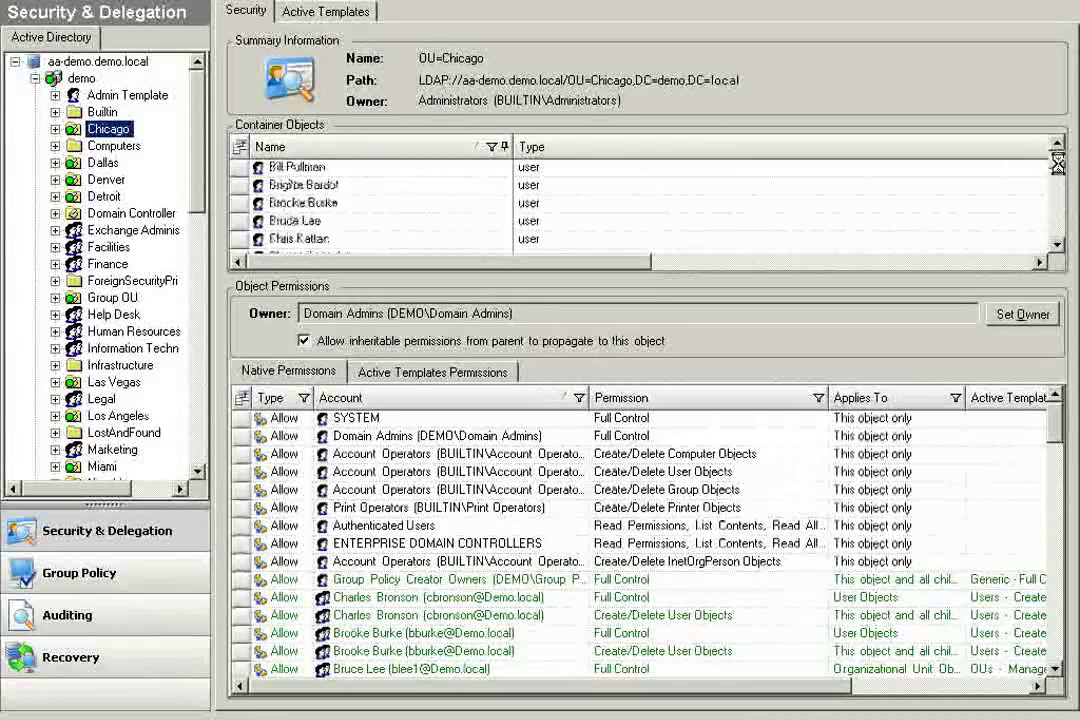
left_click_drag(1057, 425, 1060, 455)
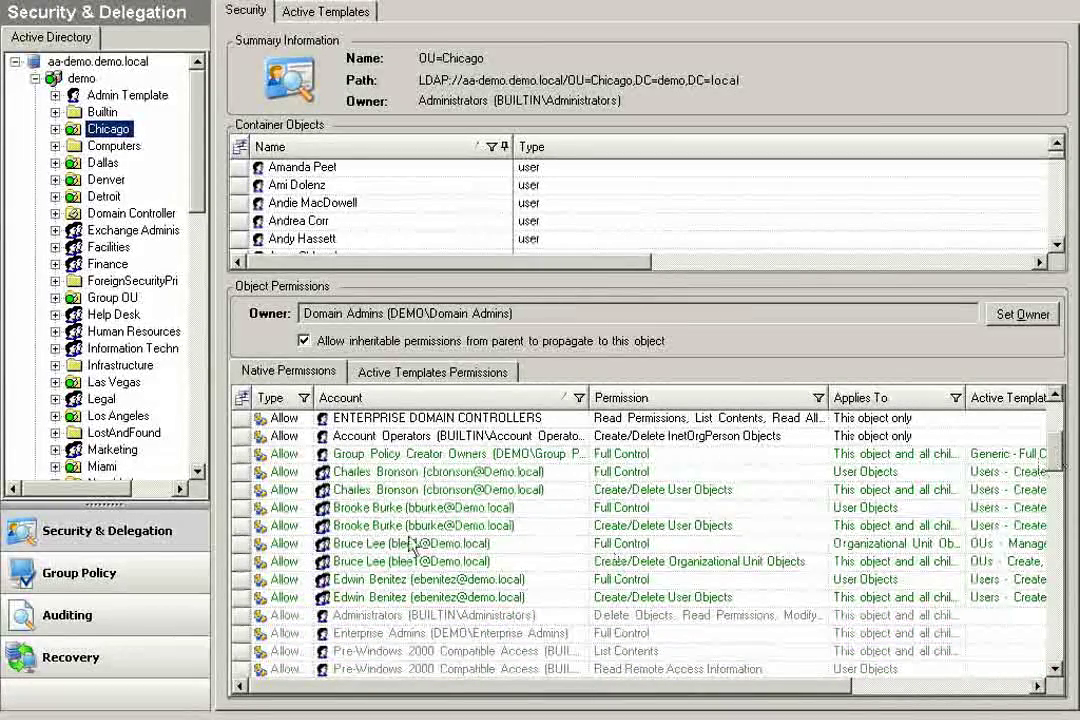
Step: Show Group Policy links by container for the Chicago OU under demo
left_click(55, 572)
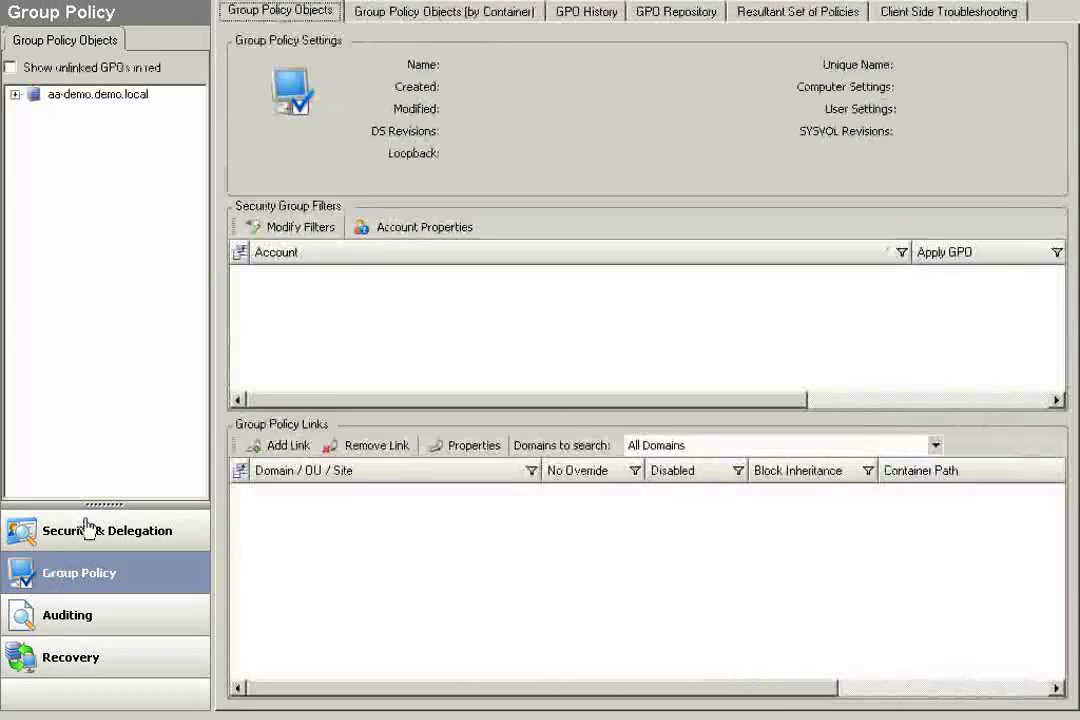
left_click(403, 12)
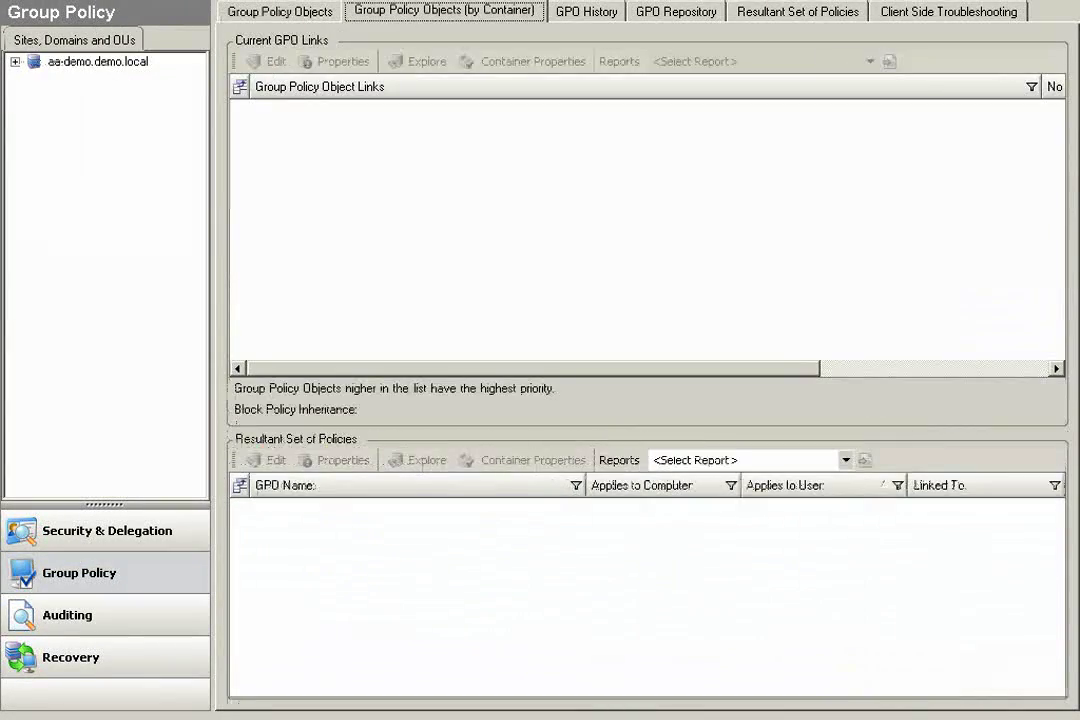
left_click(15, 61)
left_click(35, 78)
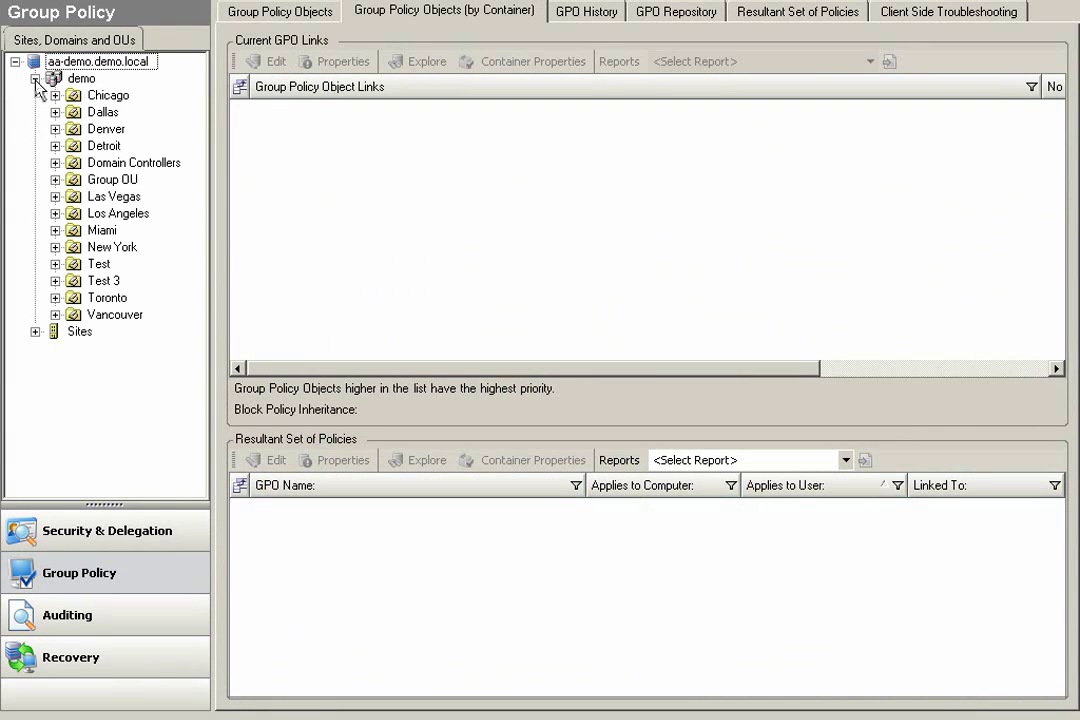
left_click(102, 96)
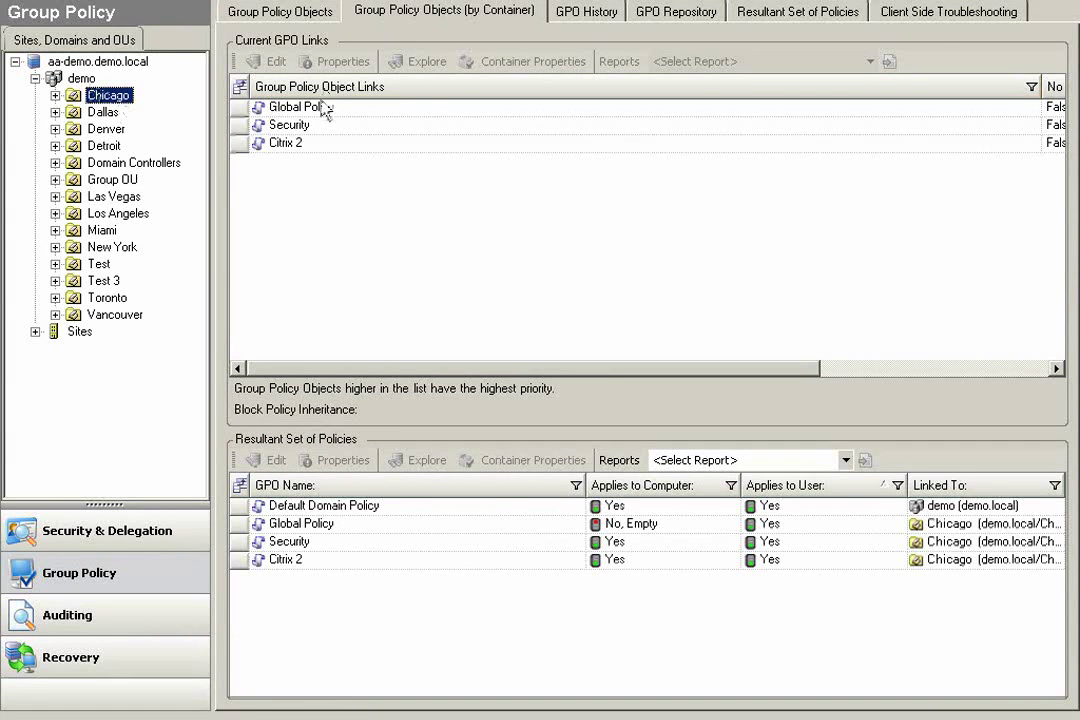
Step: Review Chicago's resultant policies: Global Policy, Security and Citrix 2
left_click(310, 505)
left_click(303, 523)
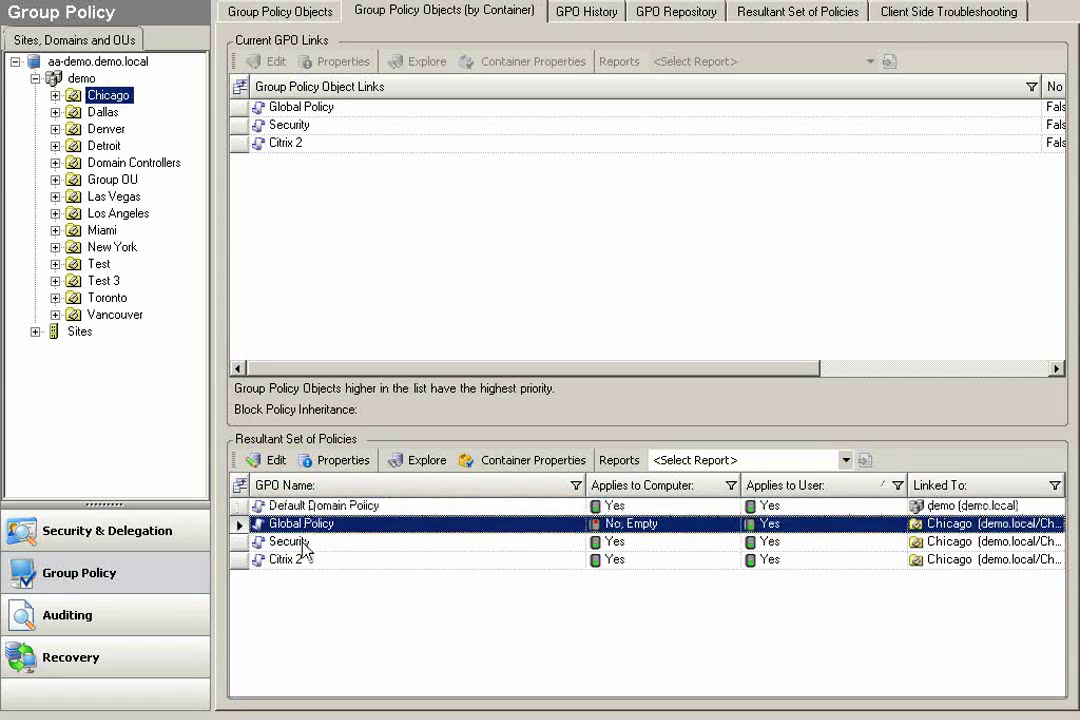
left_click(303, 541)
left_click(302, 559)
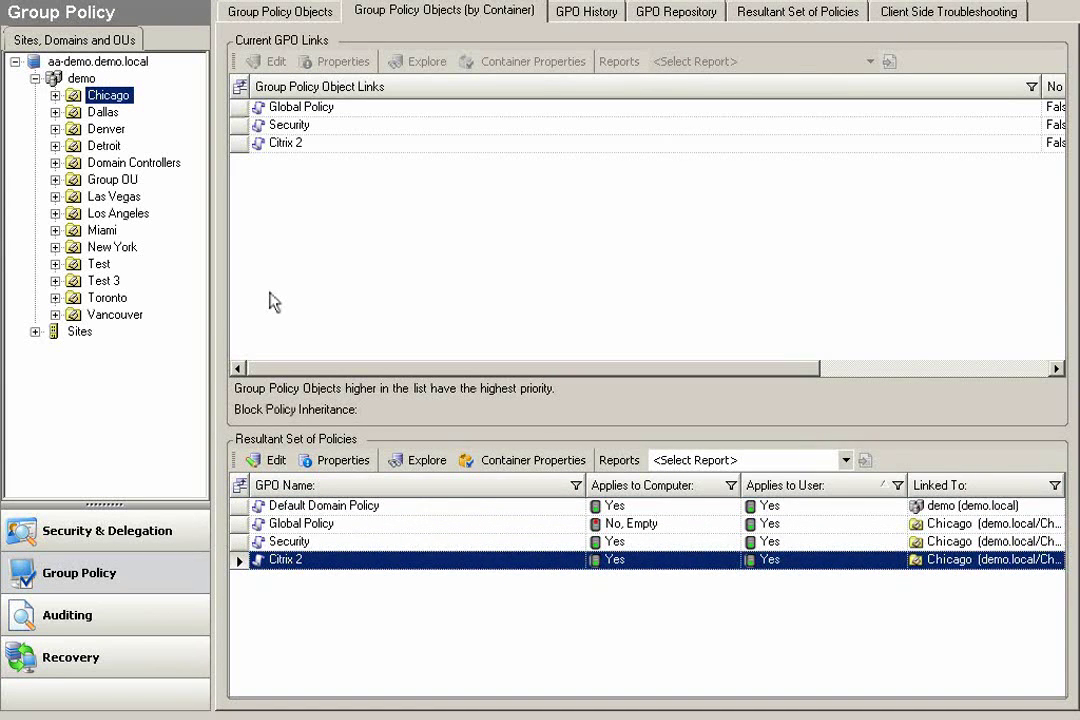